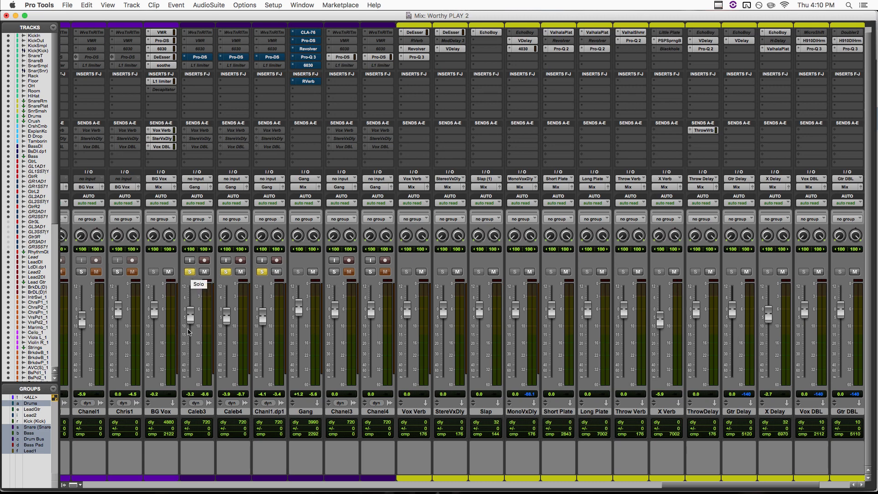
# Select the three soloed vocal tracks beside the Gang bus and play them back.
pyautogui.click(197, 414)
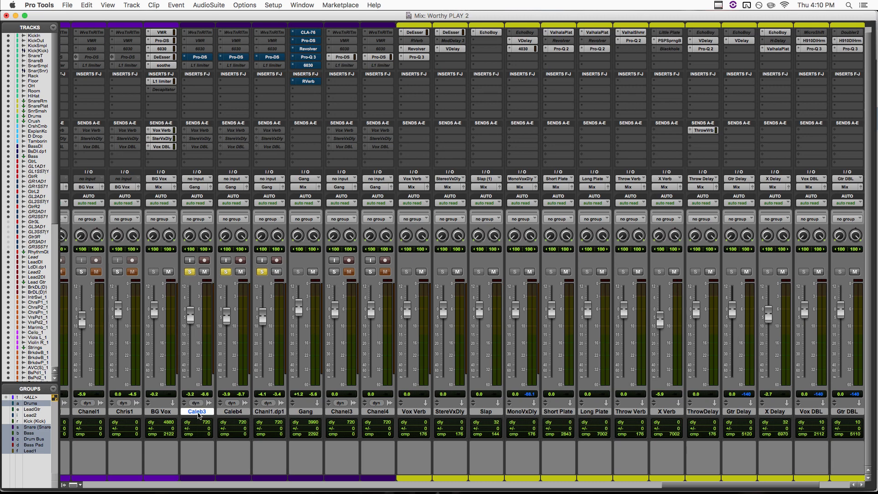
pyautogui.click(233, 414)
pyautogui.click(279, 414)
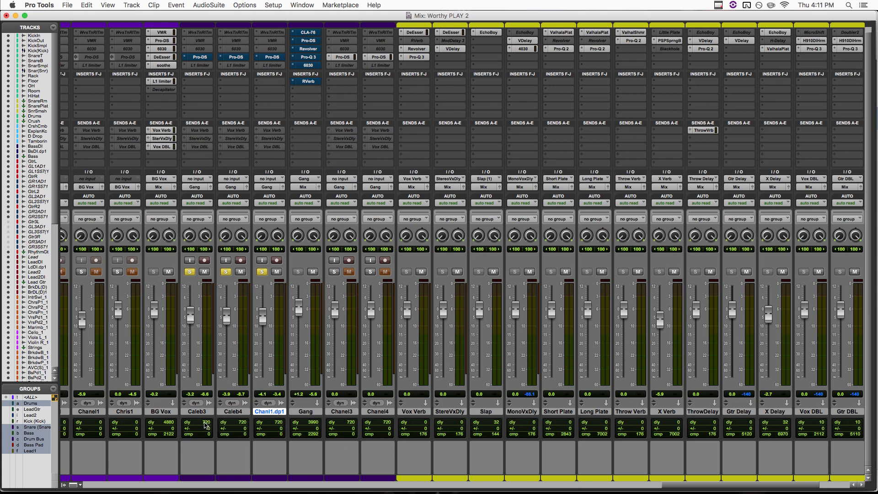
pyautogui.keyDown('shift'); pyautogui.click(226, 411); pyautogui.keyUp('shift')
pyautogui.press('space')
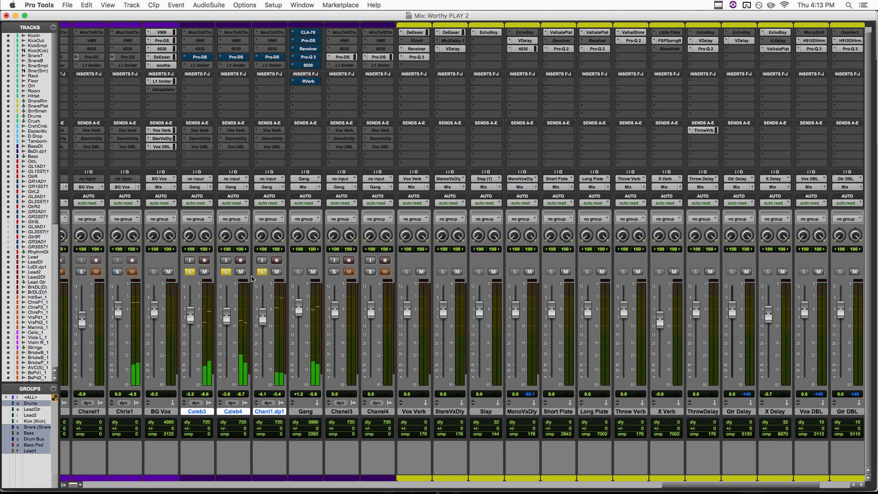
# Enable the bypassed Pro-DS de-essers on the three soloed vocal tracks and audition them.
pyautogui.click(200, 58)
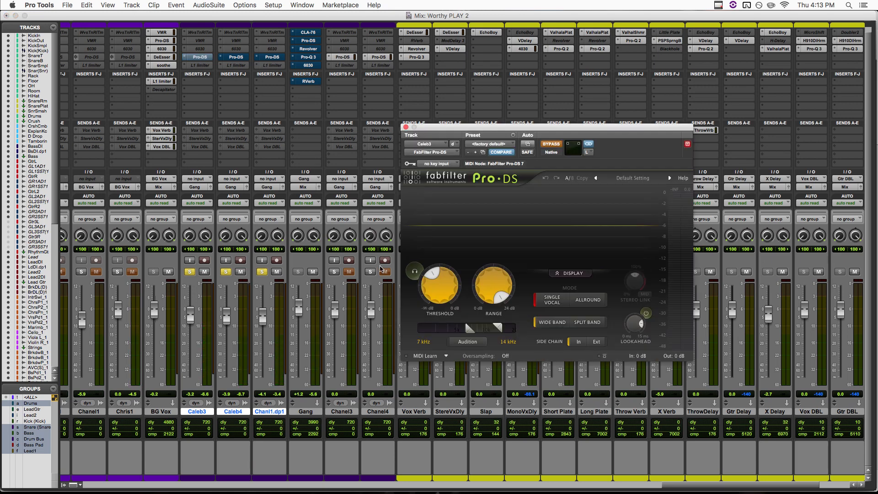
pyautogui.moveTo(488, 295)
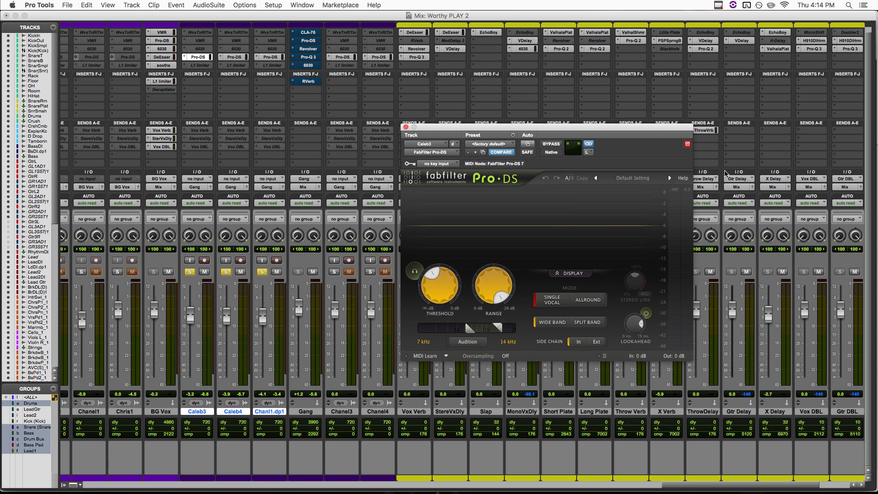
pyautogui.press('space')
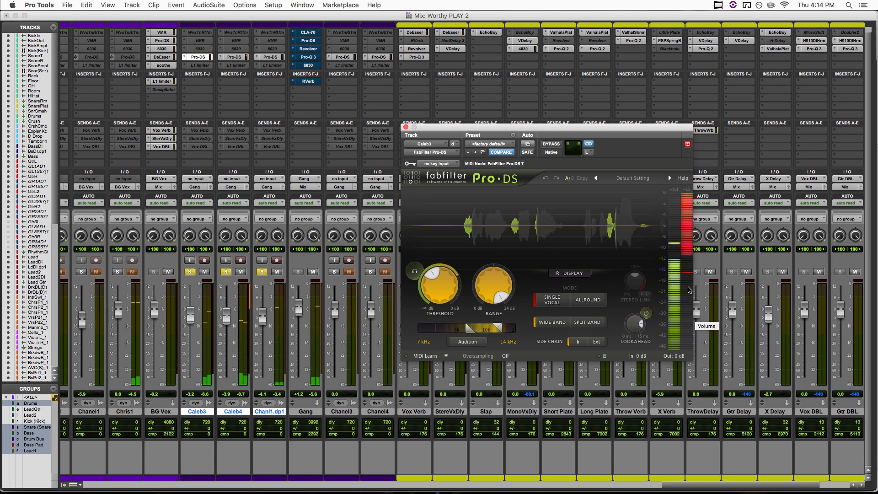
pyautogui.press('space')
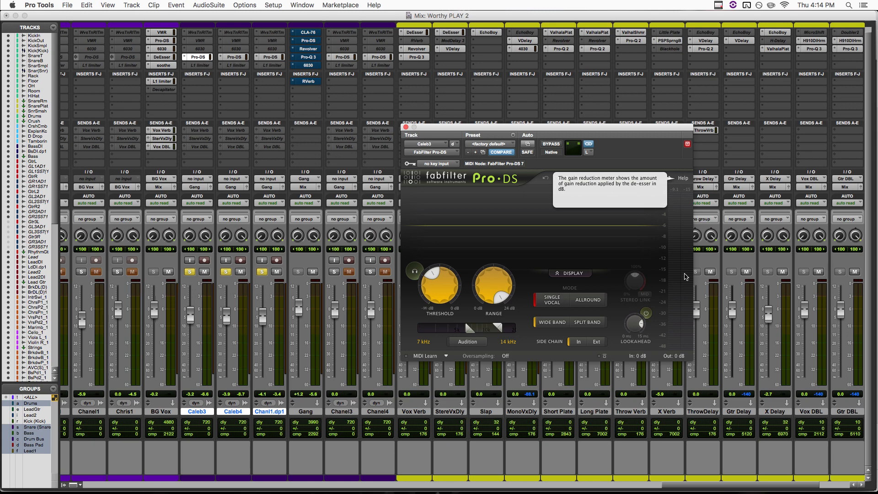
pyautogui.click(185, 58)
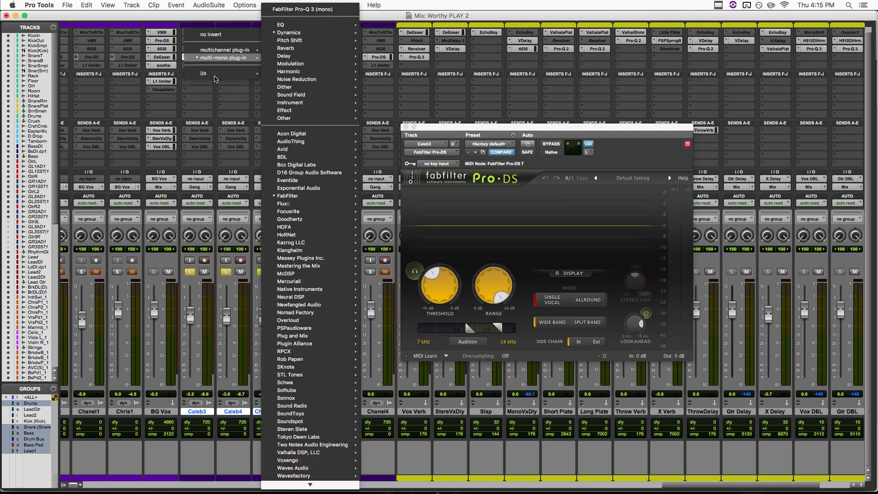
pyautogui.click(199, 96)
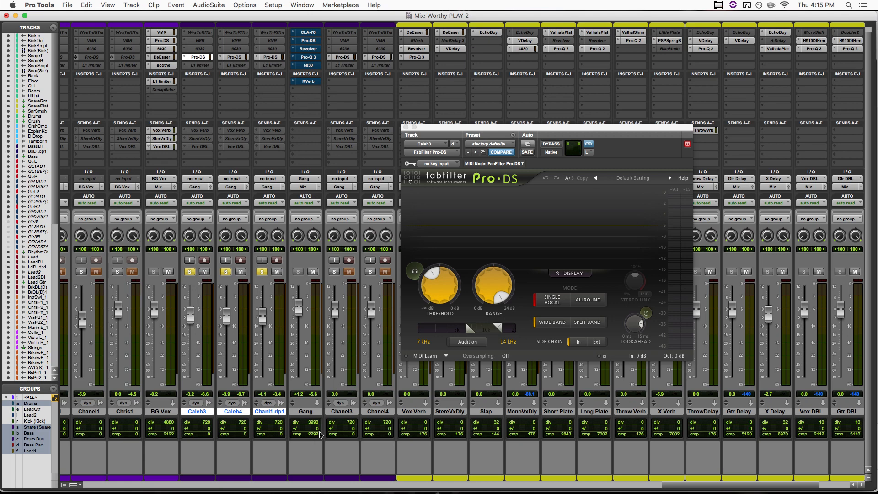
# Select the Gang track and take its CLA-76 compressor out of bypass.
pyautogui.click(314, 413)
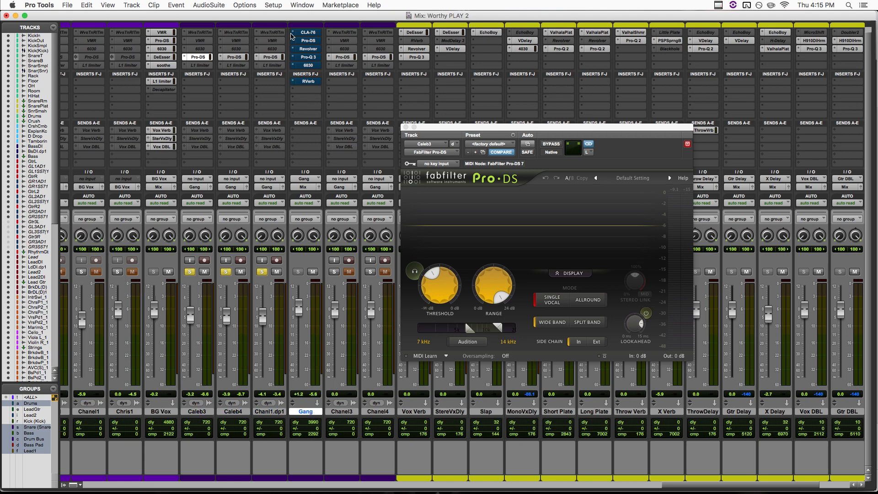
pyautogui.click(406, 127)
pyautogui.click(316, 33)
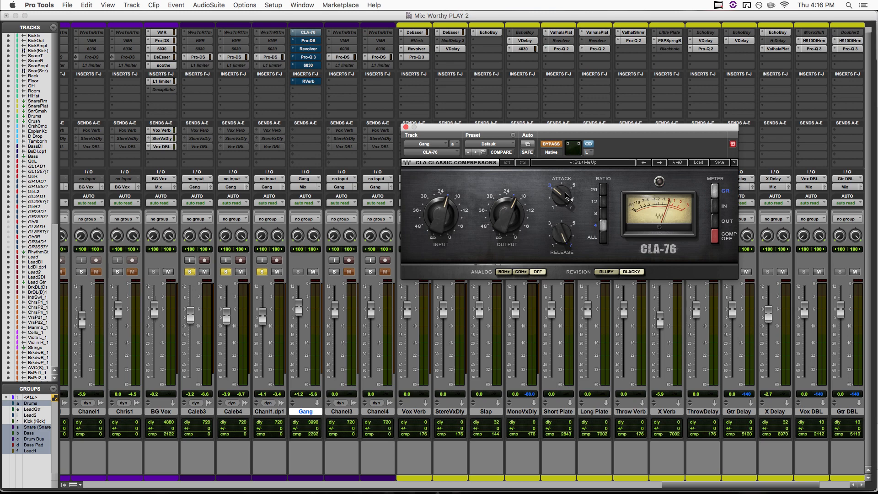
pyautogui.moveTo(565, 193)
pyautogui.click(556, 145)
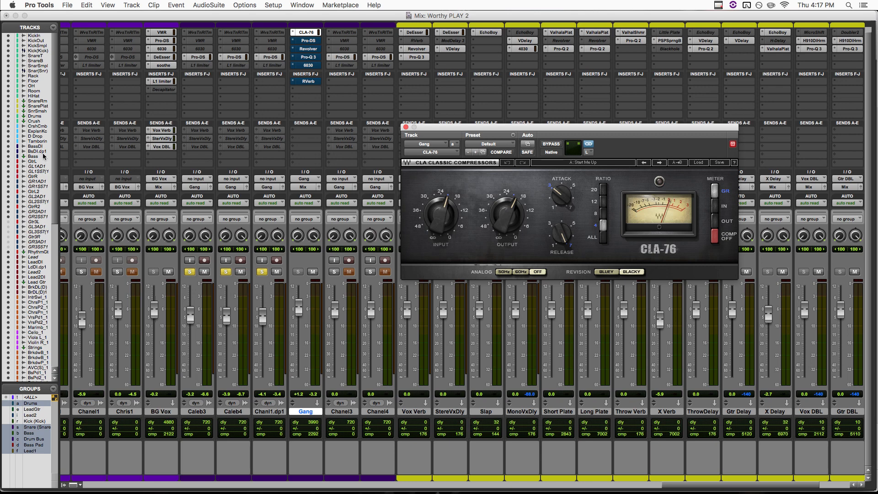
# Take the Gang track's Pro-DS de-esser out of bypass and listen to its gain reduction during playback.
pyautogui.click(309, 41)
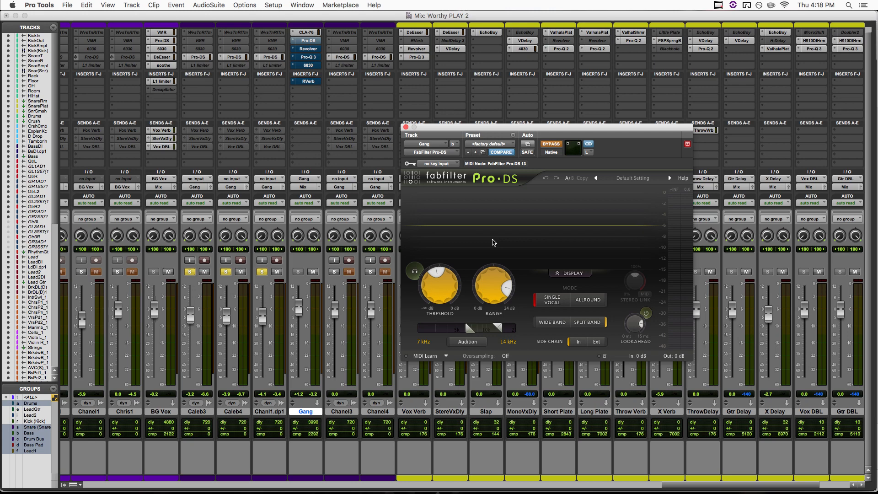
pyautogui.click(552, 144)
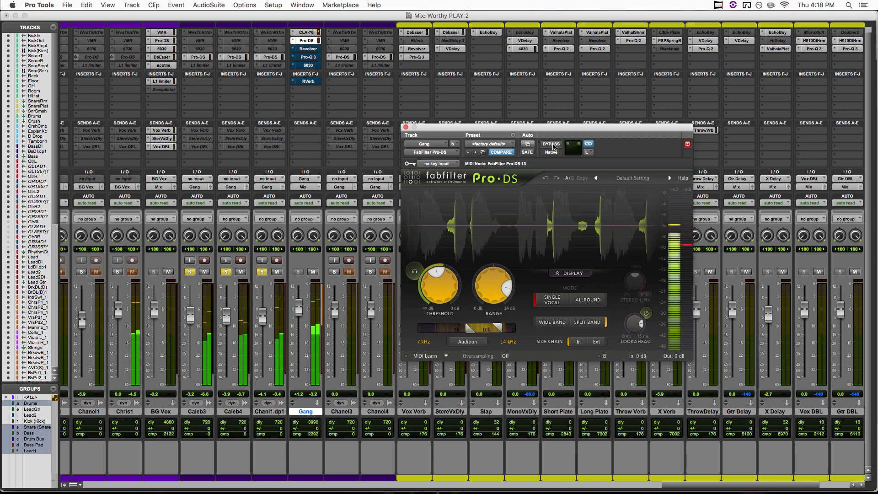
pyautogui.press('space')
pyautogui.moveTo(686, 249)
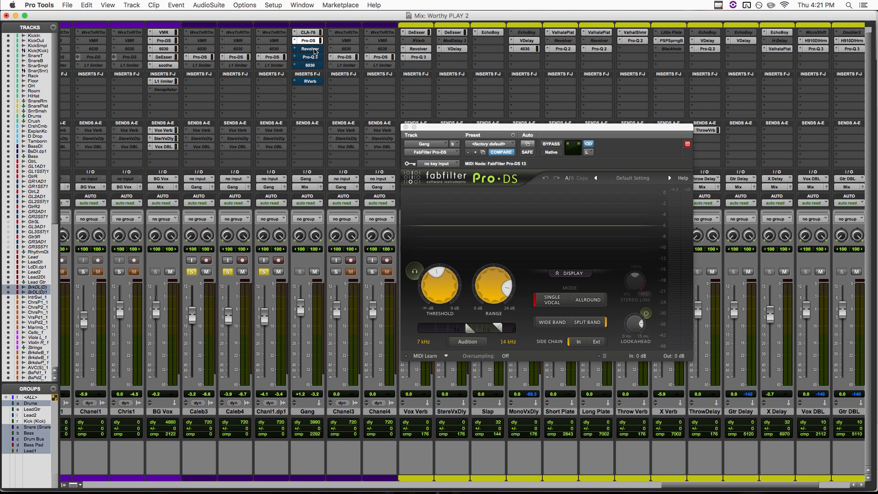
# Enable the Revolver reverb on the Gang track and look through its Rooms presets, keeping IR_DSP4500_Drews_Closet.
pyautogui.keyDown('super'); pyautogui.click(315, 51); pyautogui.keyUp('super')
pyautogui.click(315, 50)
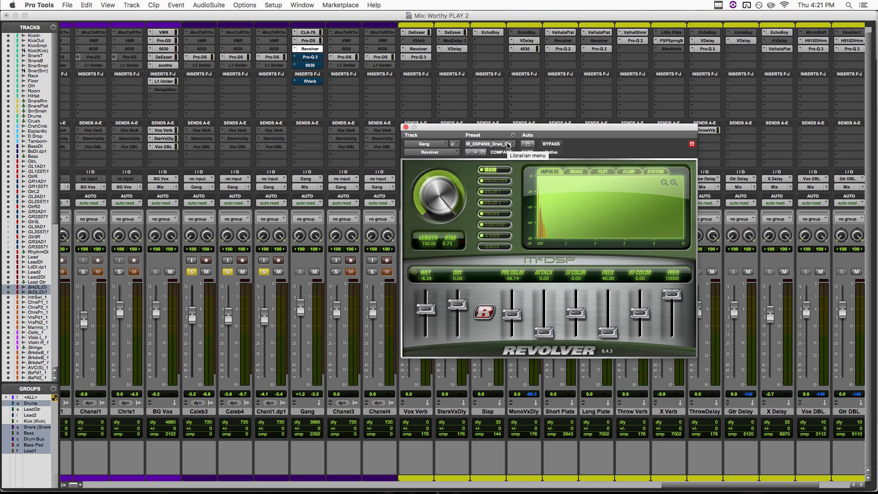
pyautogui.click(507, 145)
pyautogui.moveTo(508, 144)
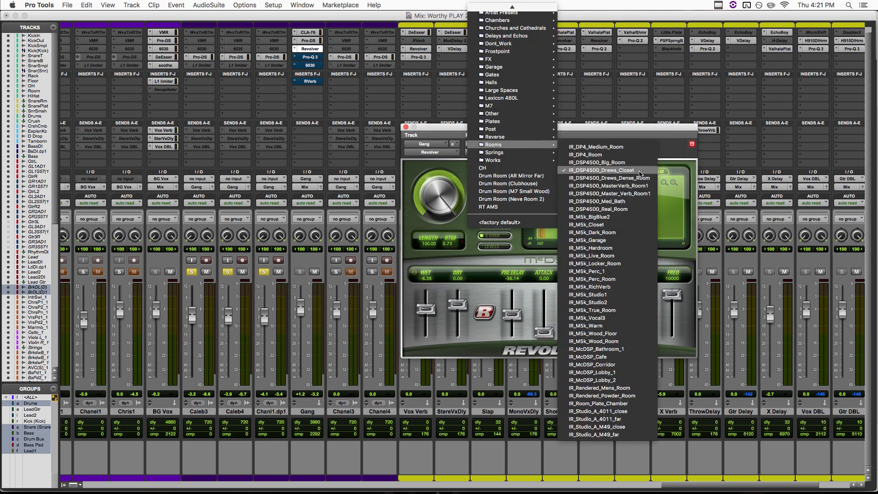
pyautogui.click(664, 152)
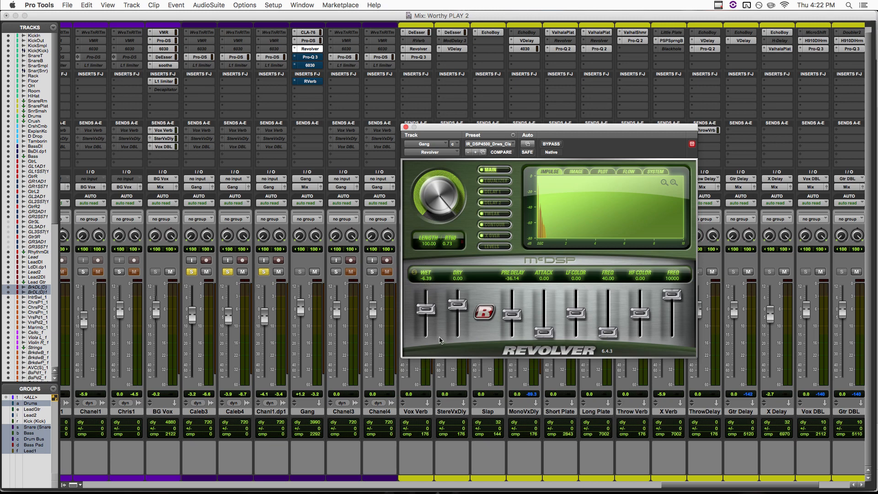
# Play the gang vocals and compare them with Revolver bypassed and active.
pyautogui.press('space')
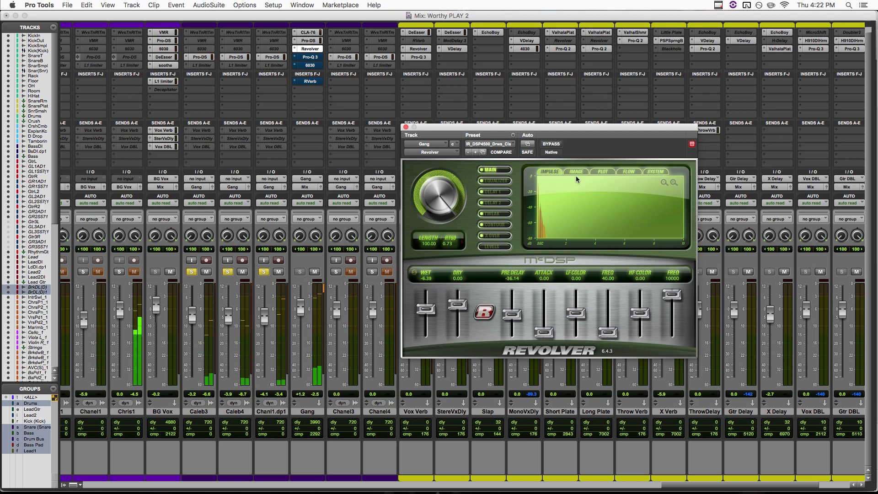
pyautogui.click(552, 145)
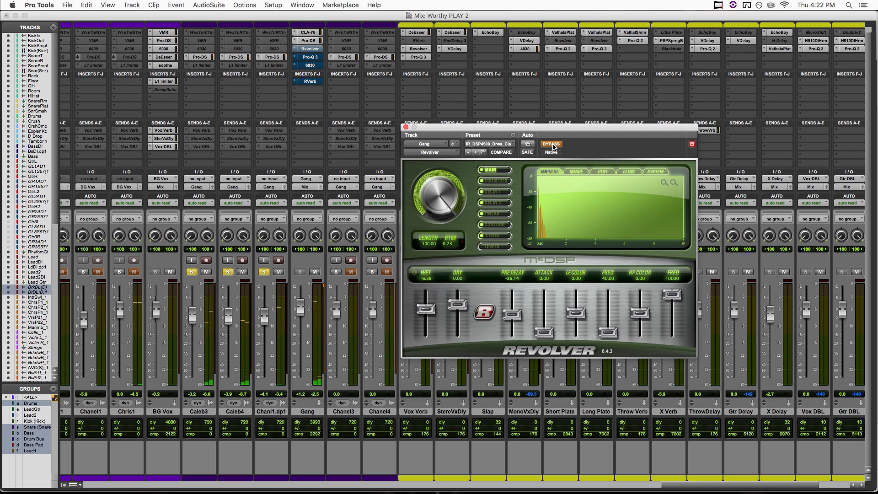
pyautogui.click(552, 145)
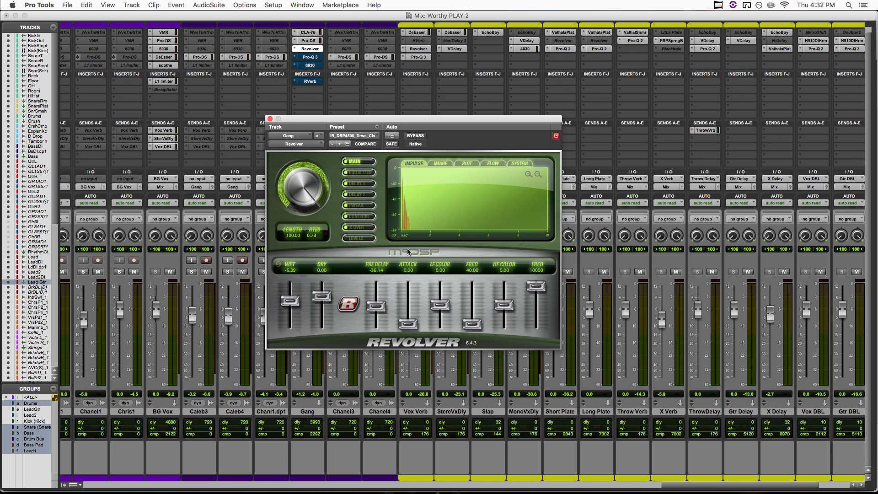
# Insert a stereo ValhallaRoom reverb below RVerb on the Gang track and deactivate Revolver.
pyautogui.click(311, 94)
pyautogui.moveTo(340, 108)
pyautogui.moveTo(426, 56)
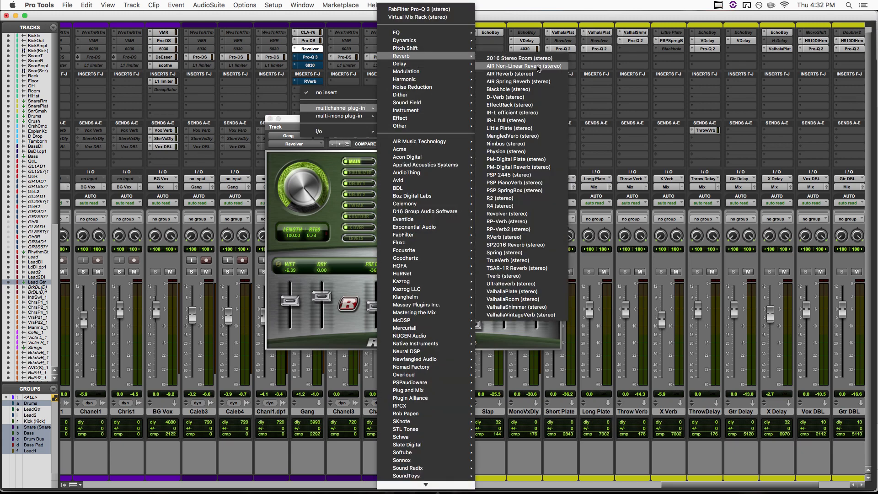
pyautogui.click(540, 299)
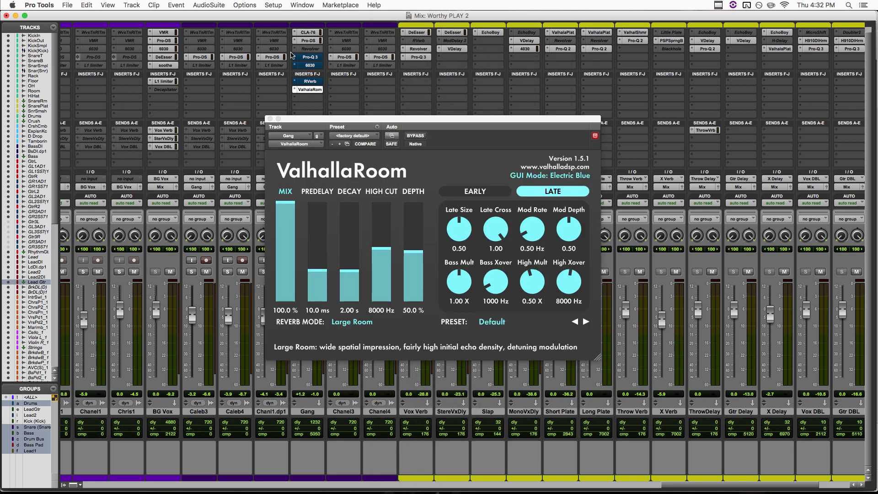
# Set ValhallaRoom's reverb mode to Medium Room and its decay to 0.71 s.
pyautogui.click(351, 322)
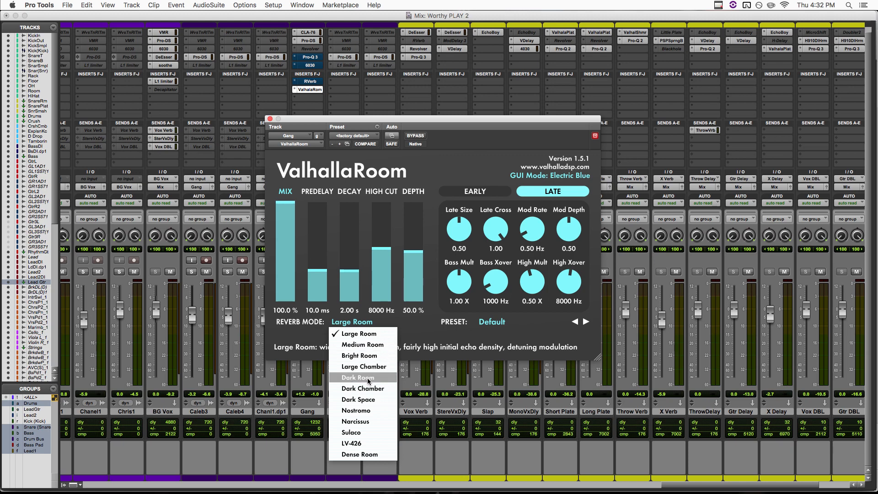
pyautogui.click(363, 344)
pyautogui.click(350, 273)
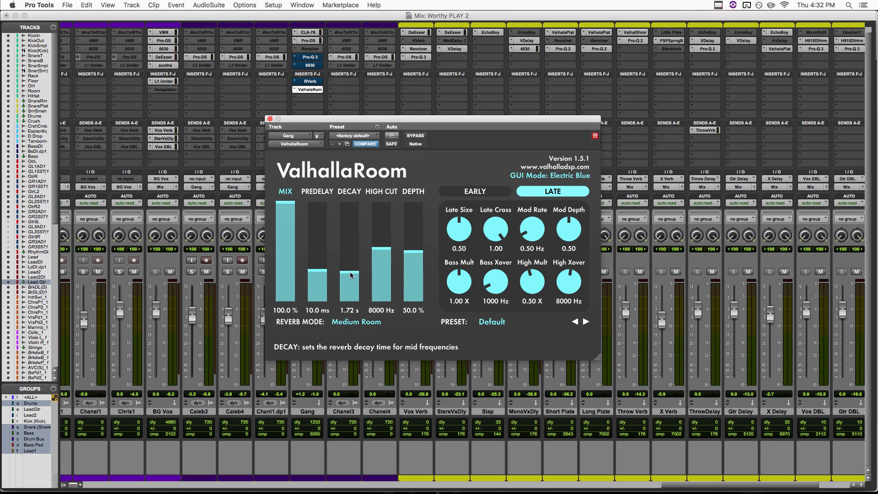
pyautogui.moveTo(350, 272); pyautogui.dragTo(353, 283)
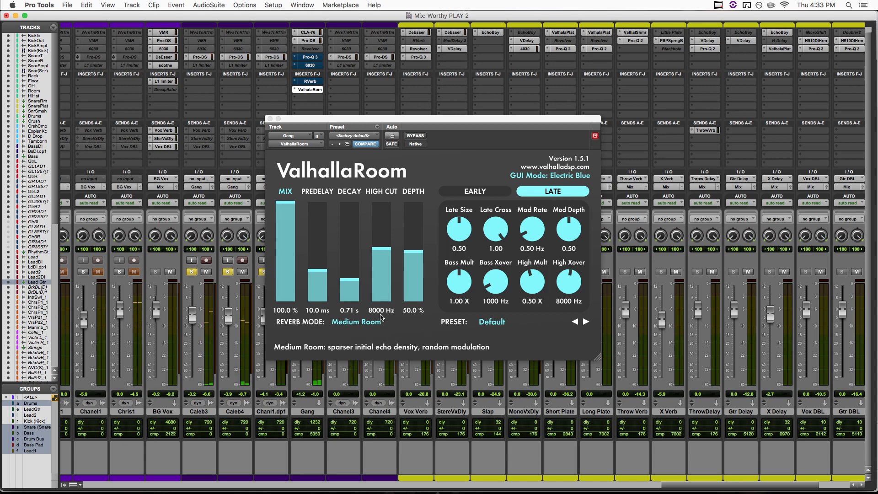
# Set ValhallaRoom's depth to 20.3 % and its high cut to 7310 Hz.
pyautogui.moveTo(414, 254); pyautogui.dragTo(414, 254)
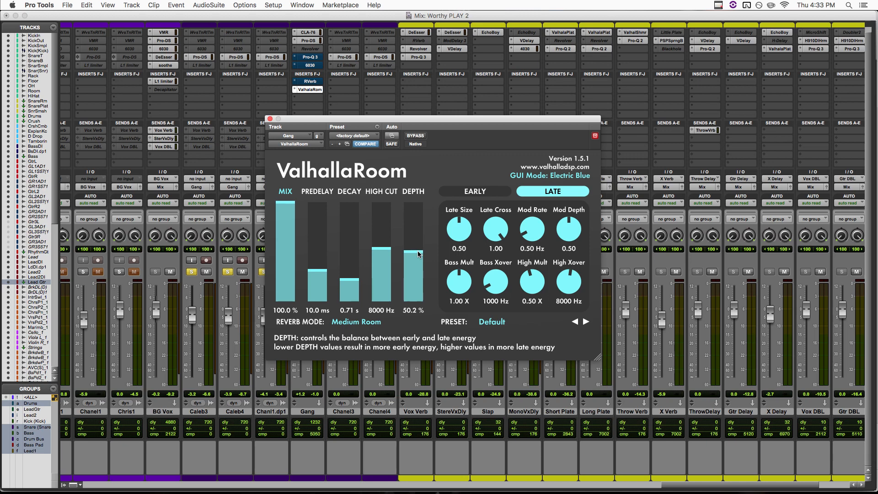
pyautogui.moveTo(418, 255); pyautogui.dragTo(415, 285)
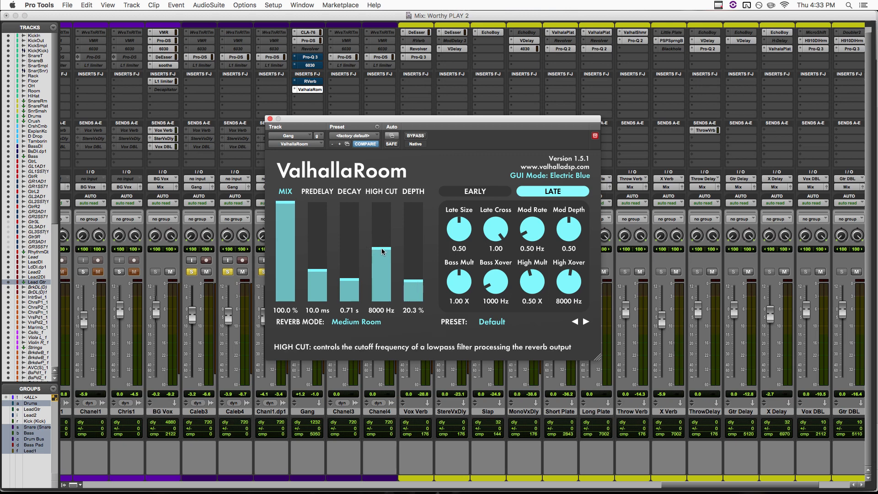
pyautogui.moveTo(383, 251); pyautogui.dragTo(382, 256)
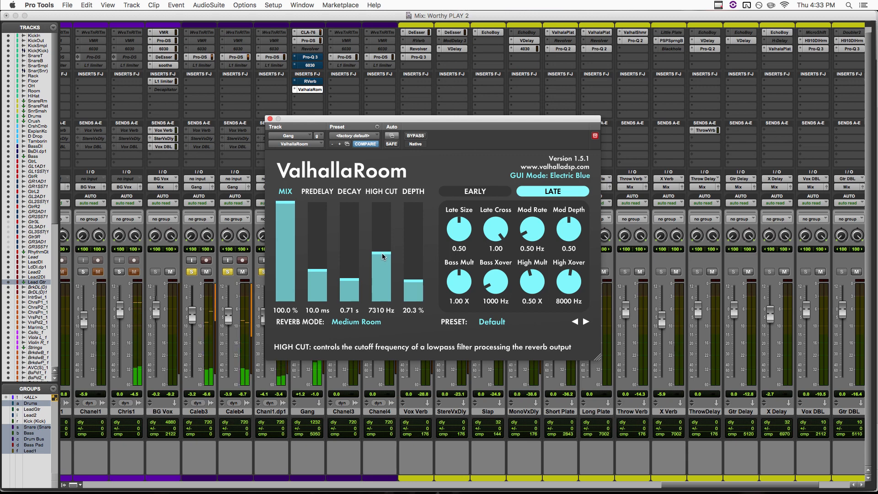
# Set ValhallaRoom's mix to 43.3 % and compare the gang vocals with the reverb bypassed and active.
pyautogui.moveTo(289, 212); pyautogui.dragTo(284, 255)
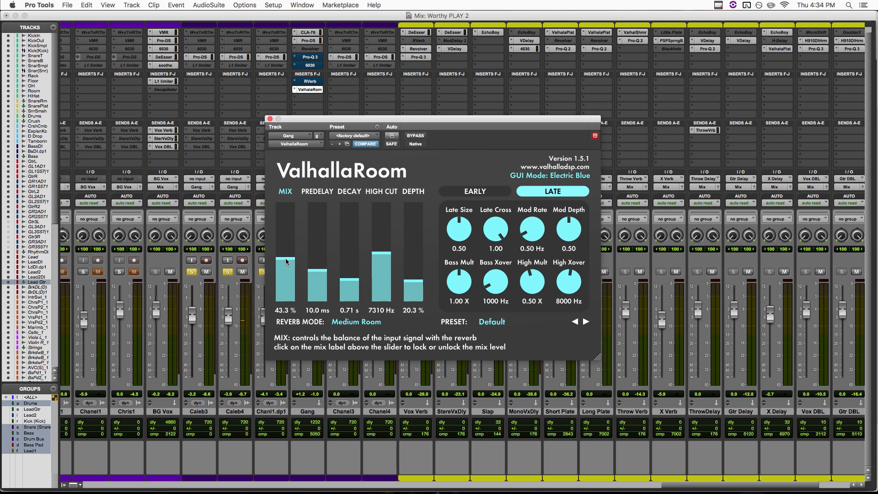
pyautogui.click(416, 136)
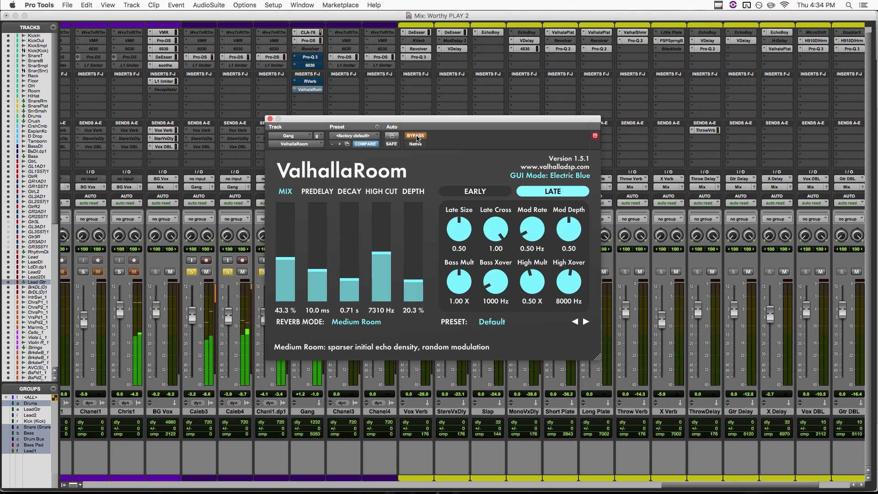
pyautogui.click(416, 136)
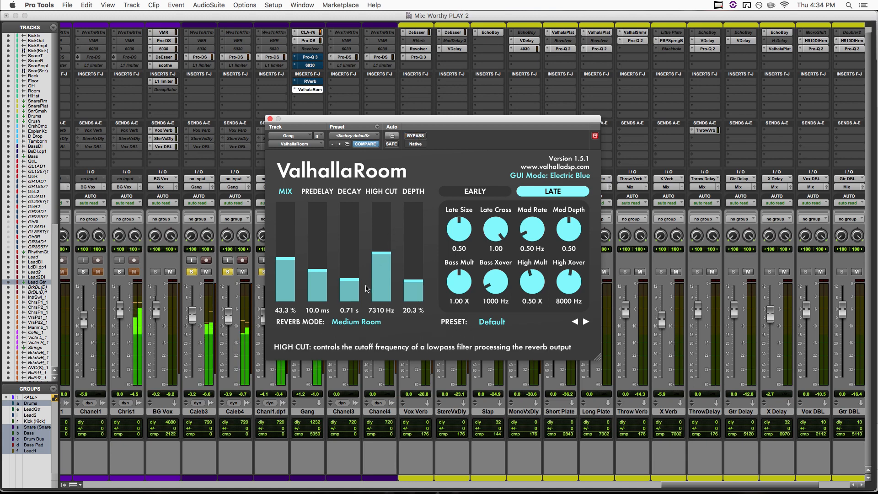
# Set ValhallaRoom's decay to 0.54 s and bypass the reverb to hear the difference.
pyautogui.scroll(-5, 355, 289)
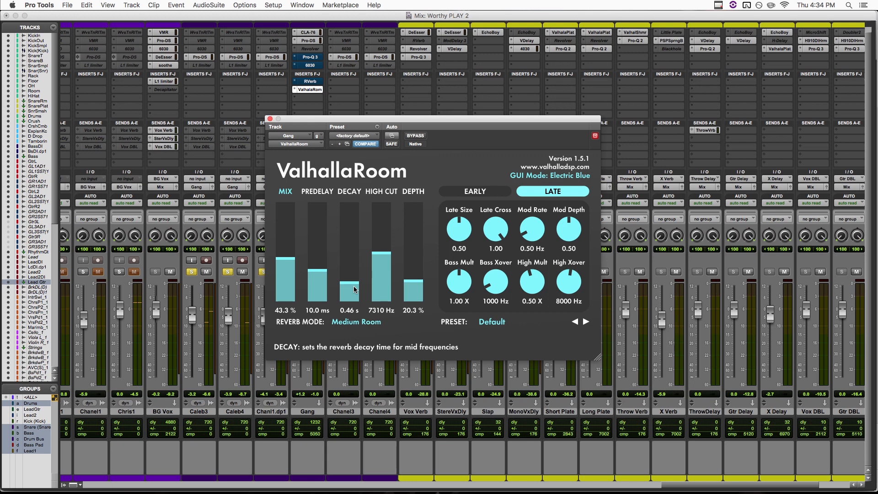
pyautogui.scroll(2, 355, 289)
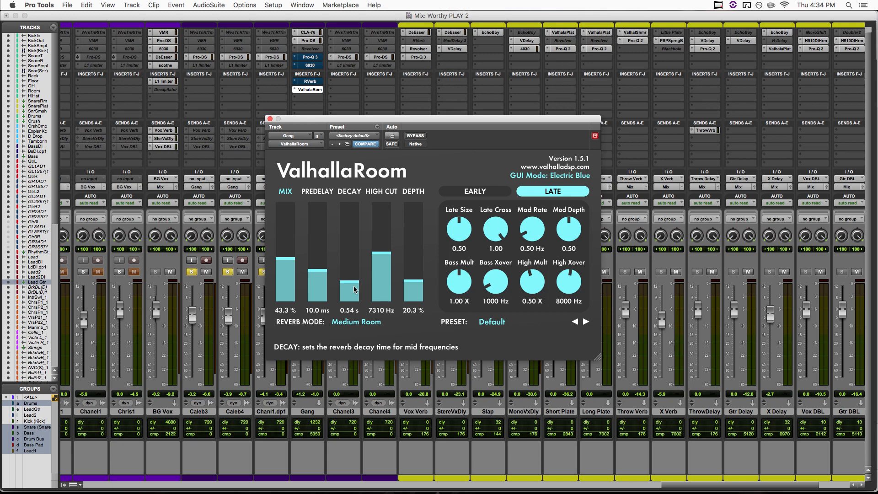
pyautogui.click(422, 137)
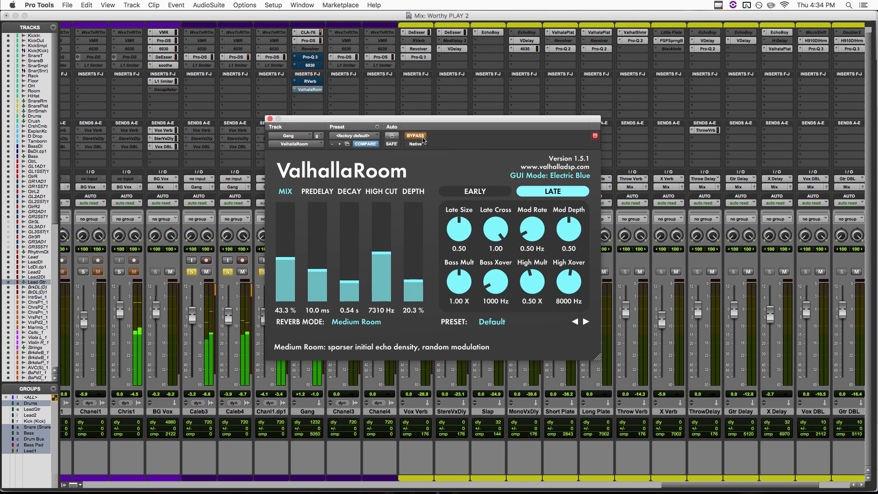
# Remove ValhallaRoom from the Gang bus, and reactivate and open its Revolver reverb in its place.
pyautogui.click(422, 137)
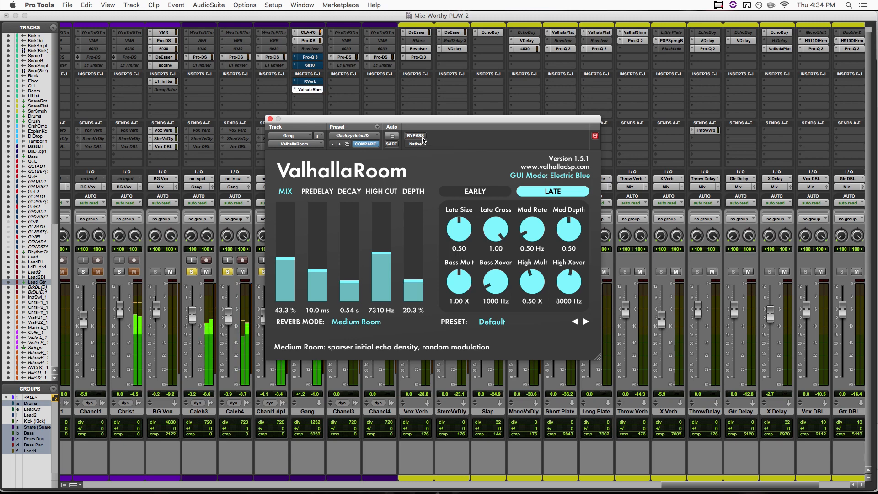
pyautogui.keyDown('ctrl'); pyautogui.keyDown('super'); pyautogui.click(310, 49); pyautogui.keyUp('super'); pyautogui.keyUp('ctrl')
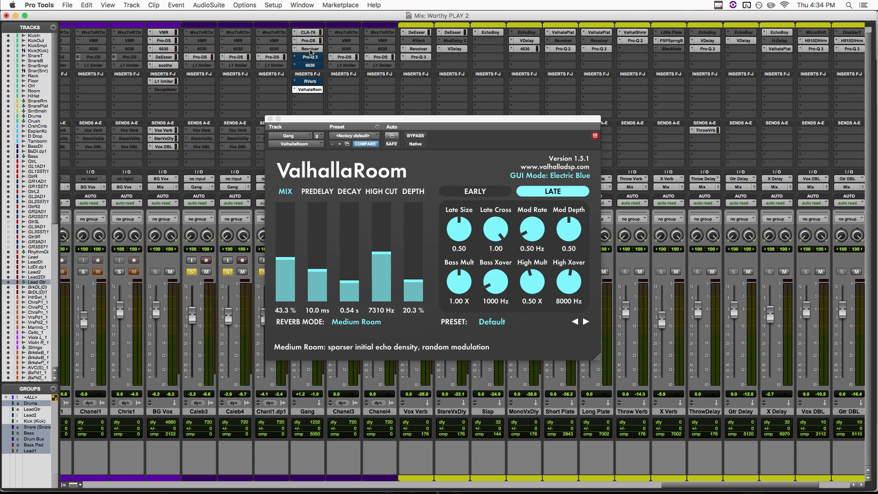
pyautogui.click(295, 90)
pyautogui.click(302, 74)
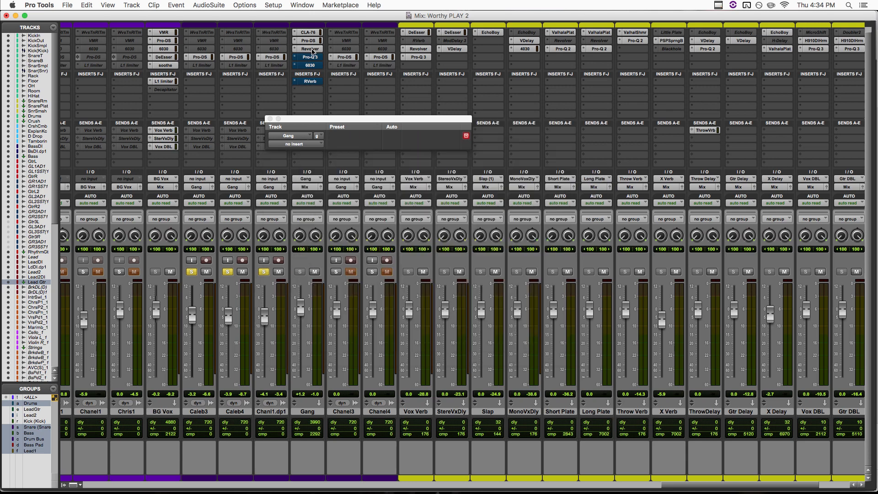
pyautogui.click(312, 50)
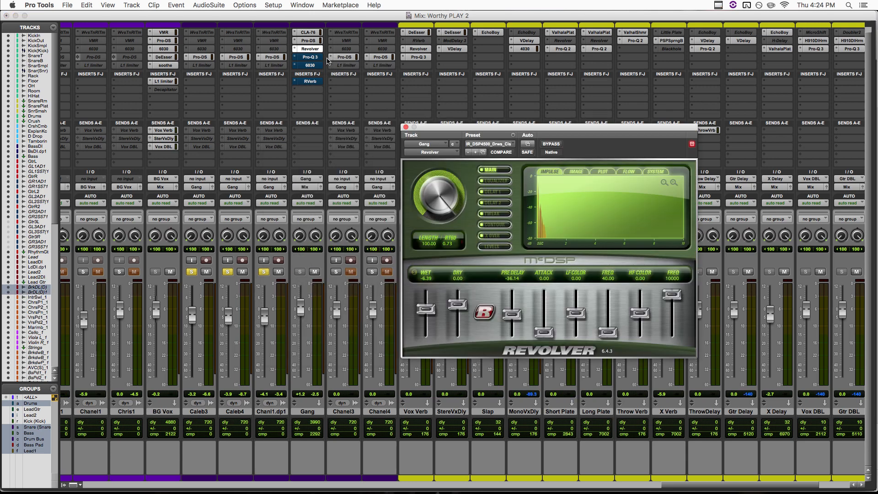
# Open the Gang bus's Pro-Q 3, play the gang vocals and take the EQ out of bypass.
pyautogui.click(318, 58)
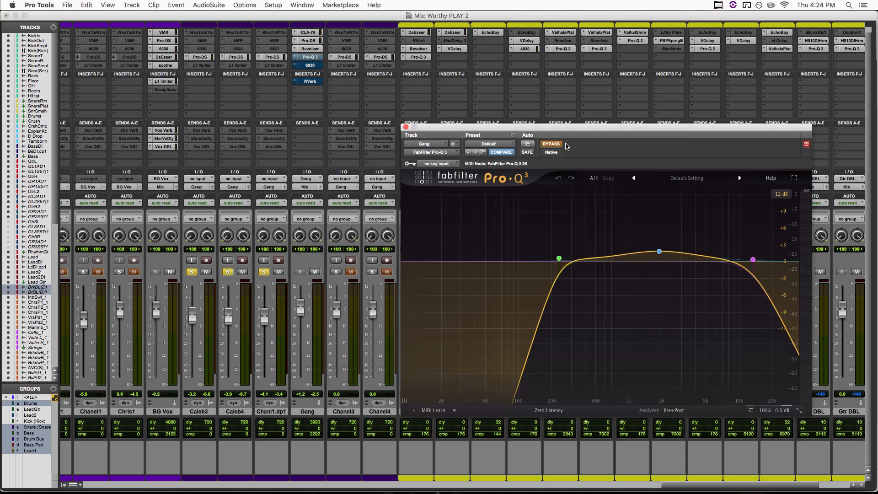
pyautogui.moveTo(562, 129); pyautogui.dragTo(426, 121)
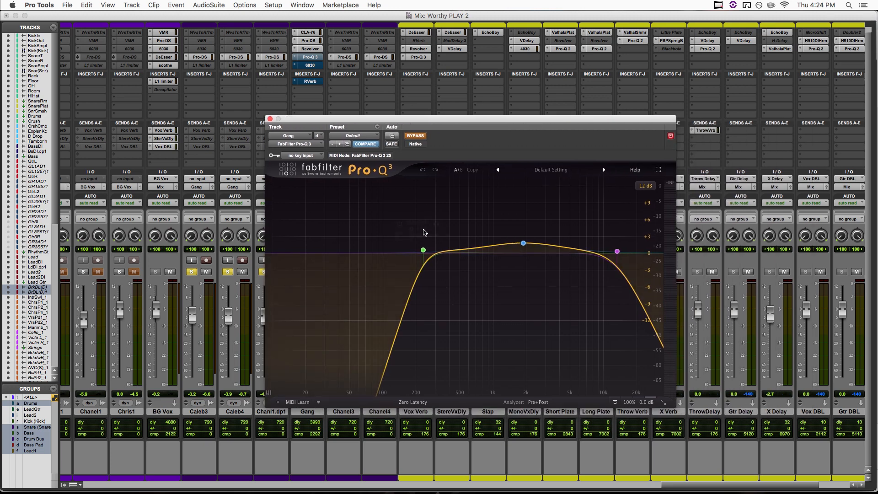
pyautogui.moveTo(430, 262)
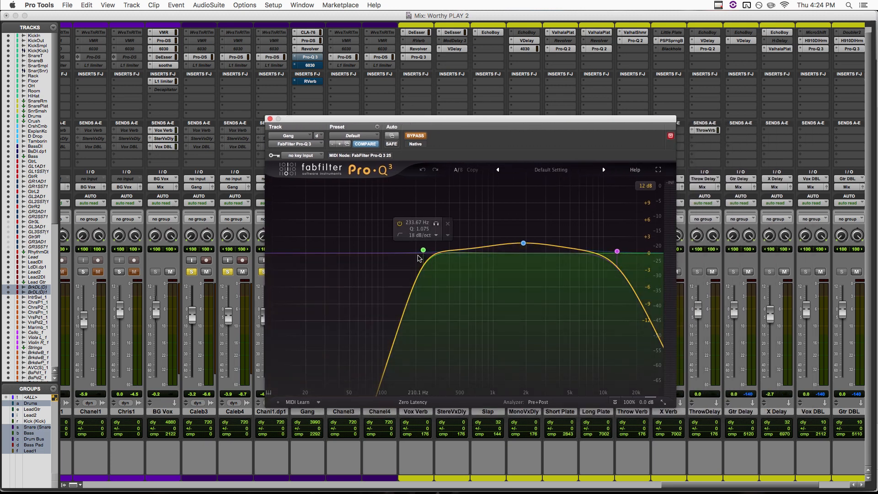
pyautogui.moveTo(617, 250)
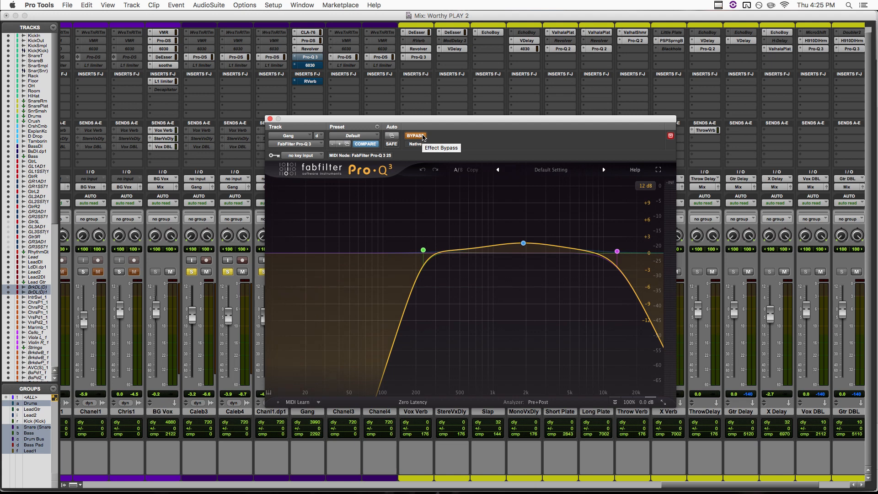
pyautogui.press('space')
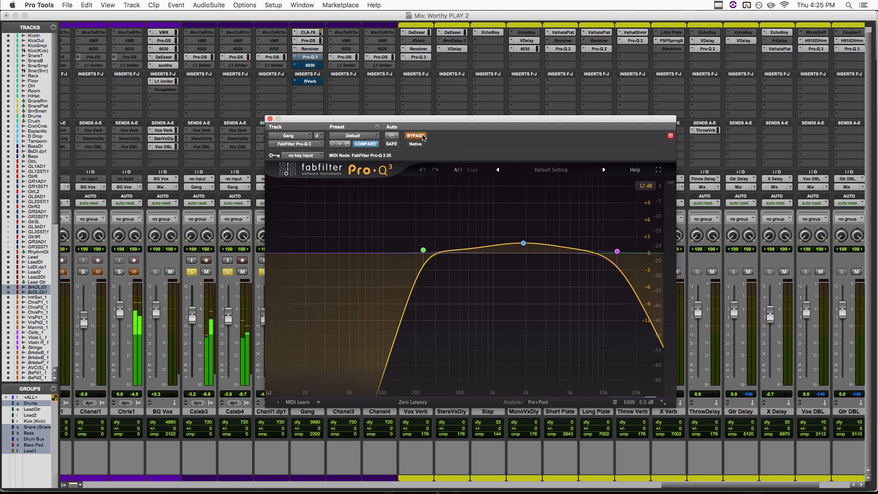
pyautogui.click(415, 136)
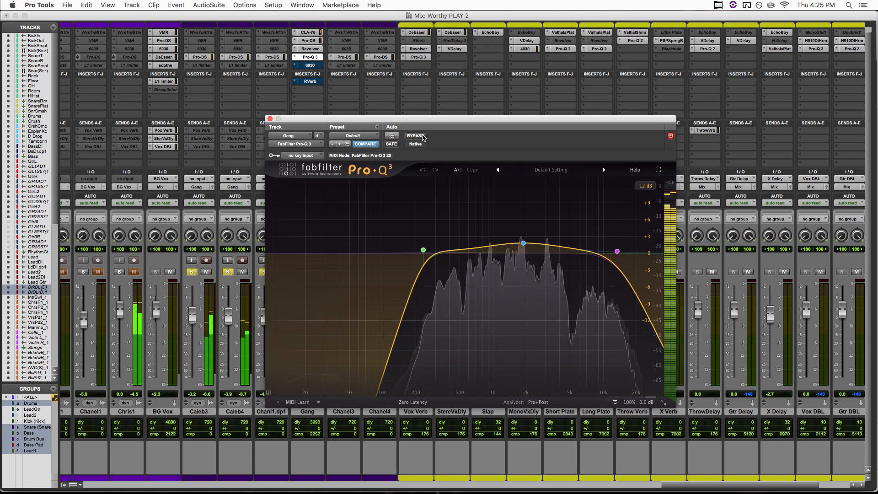
# Audition what Pro-Q 3's low-cut and high-cut bands remove by soloing each one during playback.
pyautogui.moveTo(429, 220)
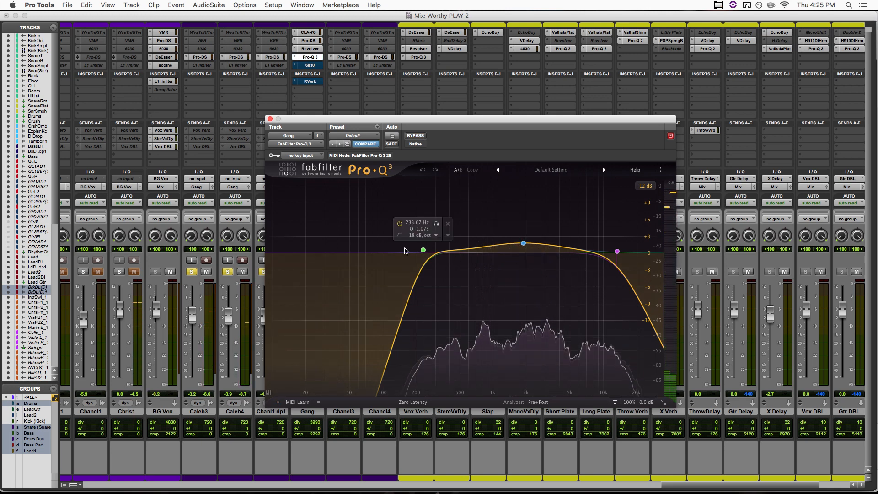
pyautogui.click(436, 225)
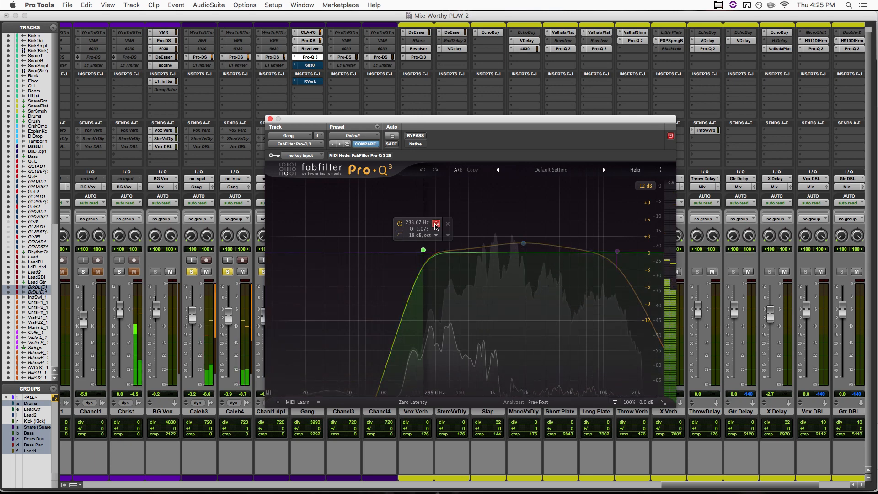
pyautogui.press('space')
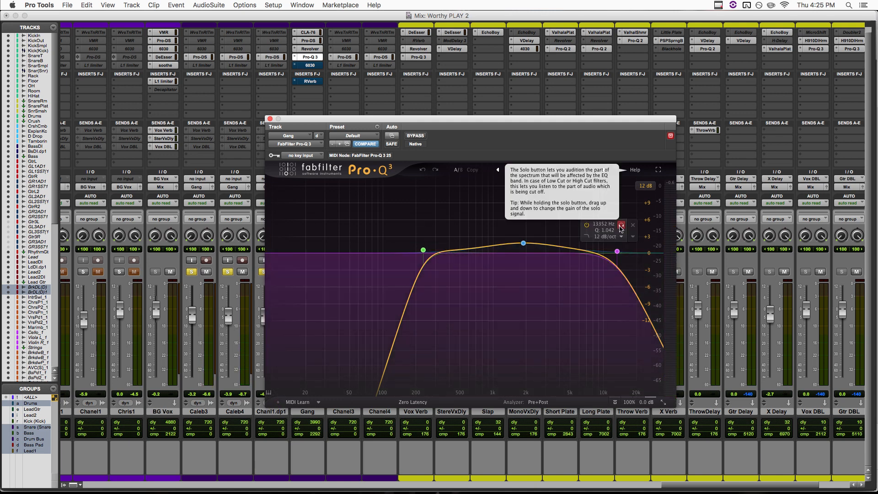
pyautogui.click(621, 225)
pyautogui.press('space')
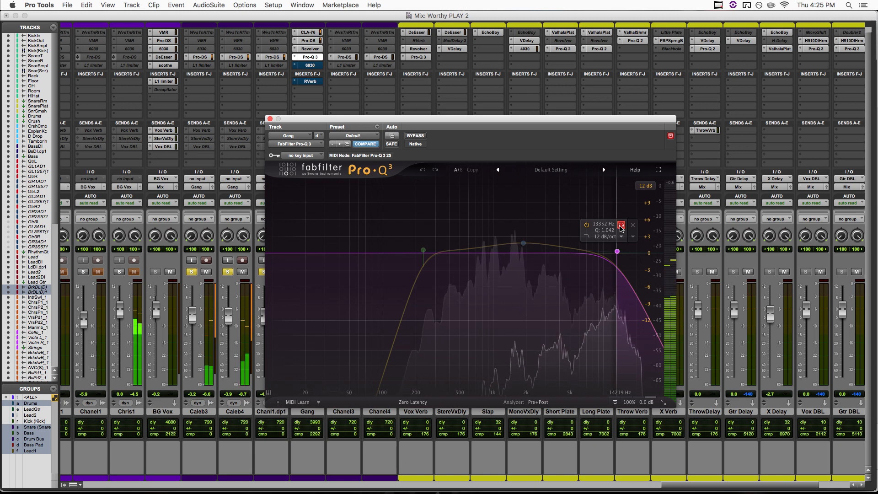
pyautogui.click(621, 225)
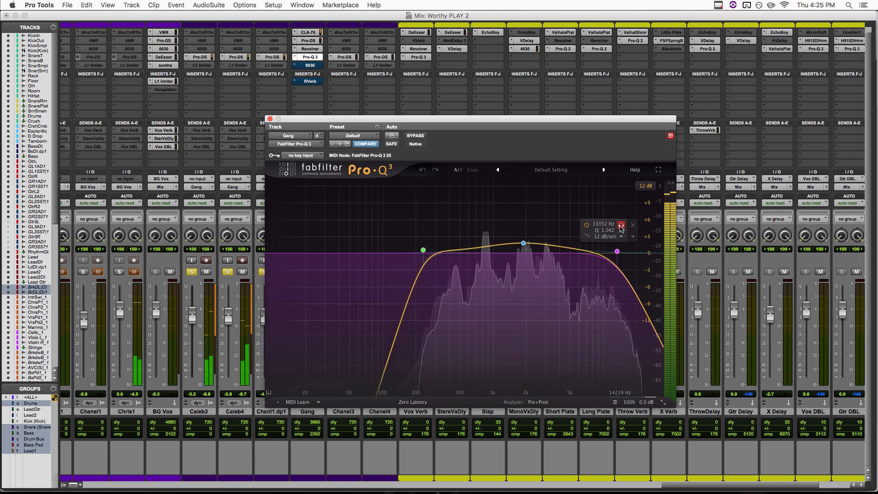
pyautogui.press('space')
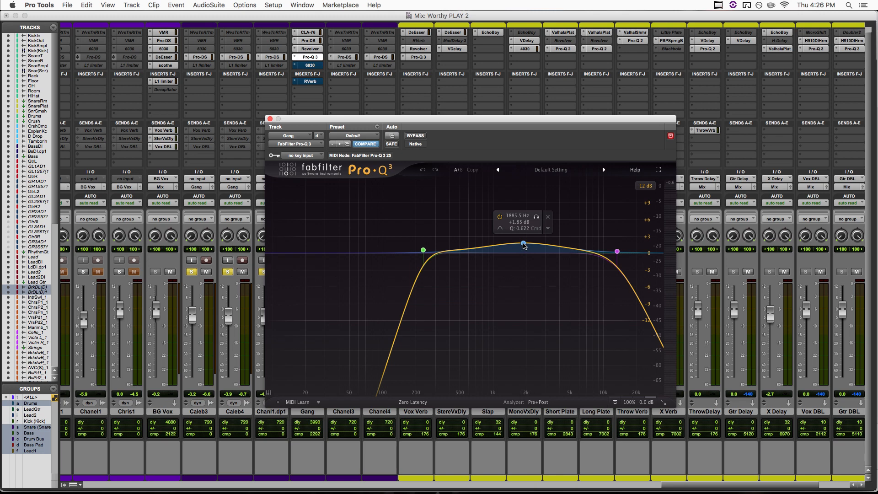
# Compare the gang vocals with Pro-Q 3 bypassed and active during playback.
pyautogui.press('space')
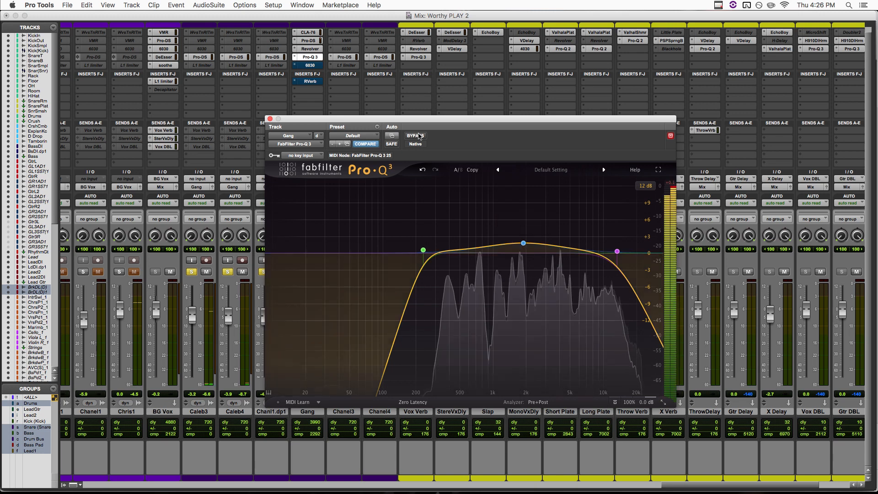
pyautogui.click(415, 135)
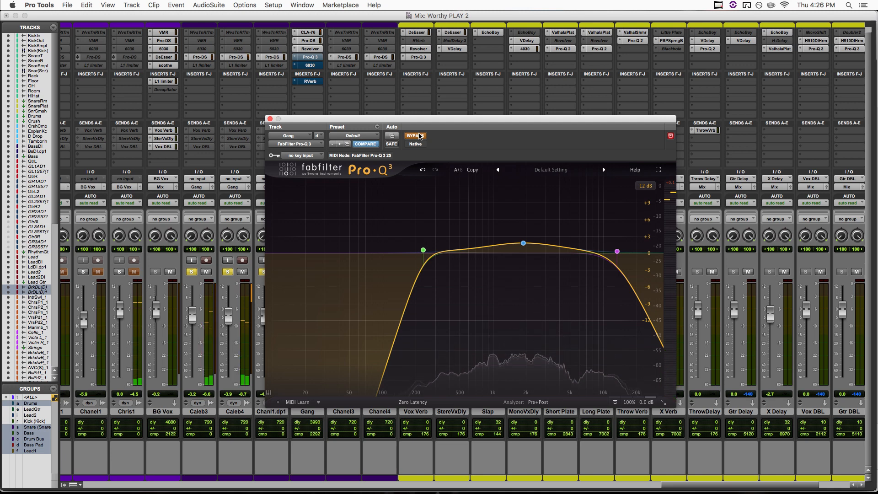
pyautogui.click(419, 136)
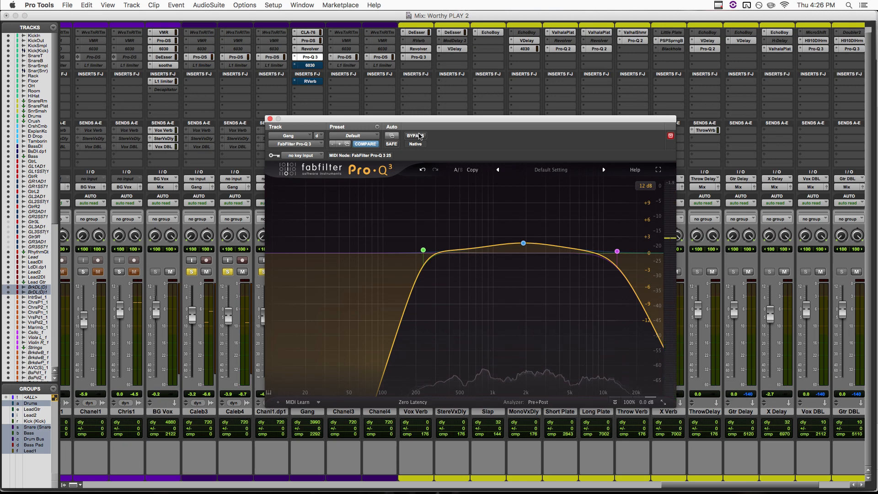
# Open the Gang bus's 6030 Ultimate Compressor, clear its output clip indicator and take it out of bypass during playback.
pyautogui.click(317, 68)
pyautogui.click(316, 66)
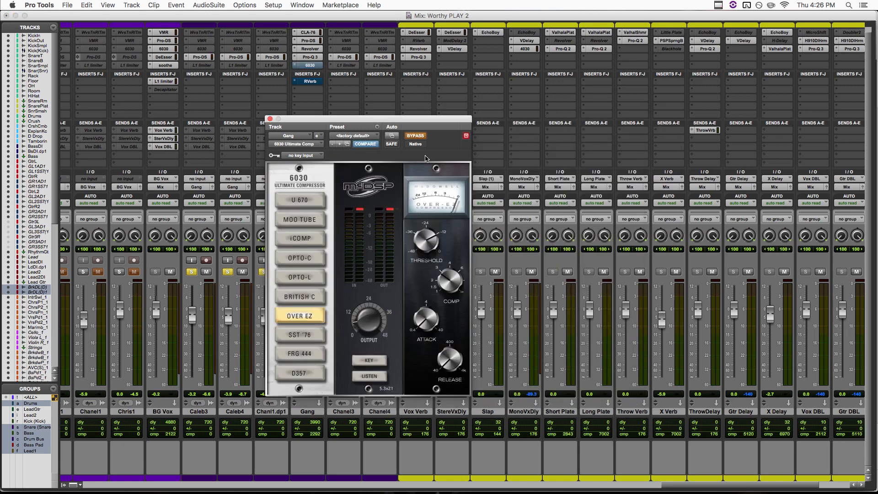
pyautogui.click(389, 209)
pyautogui.click(415, 136)
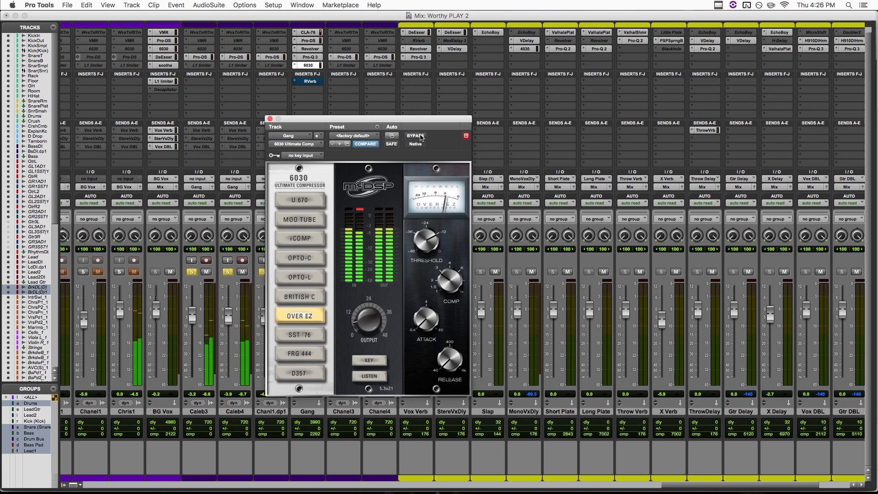
pyautogui.press('space')
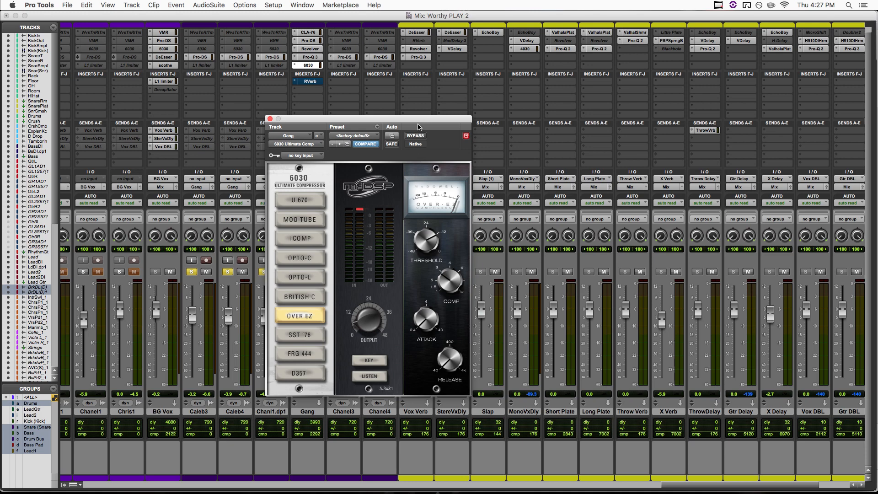
# Play the gang vocals and compare them with the 6030 compressor bypassed and active.
pyautogui.press('space')
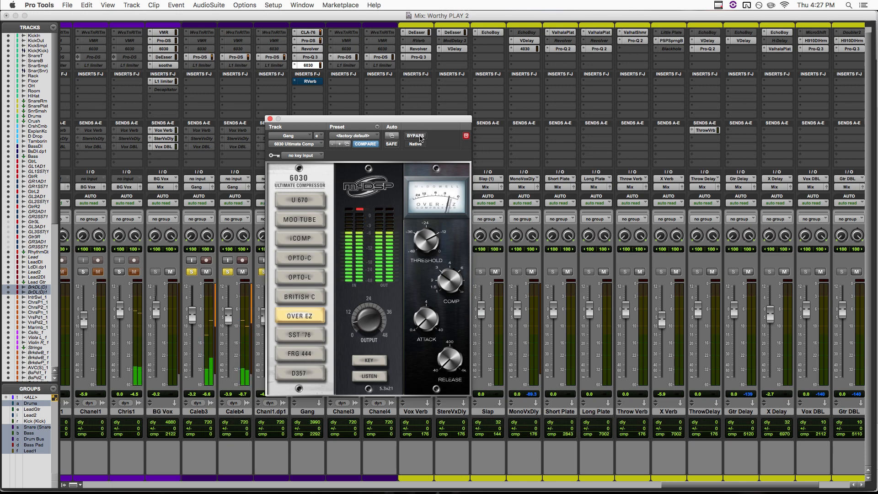
pyautogui.click(416, 136)
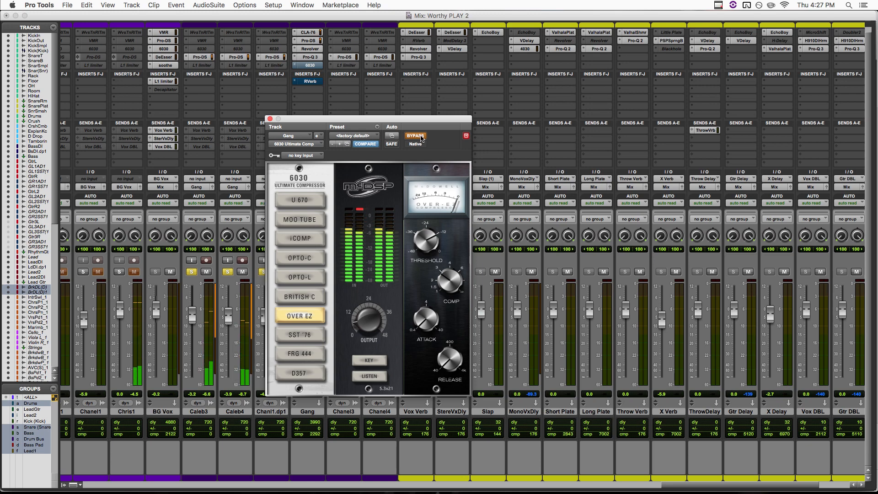
pyautogui.click(421, 137)
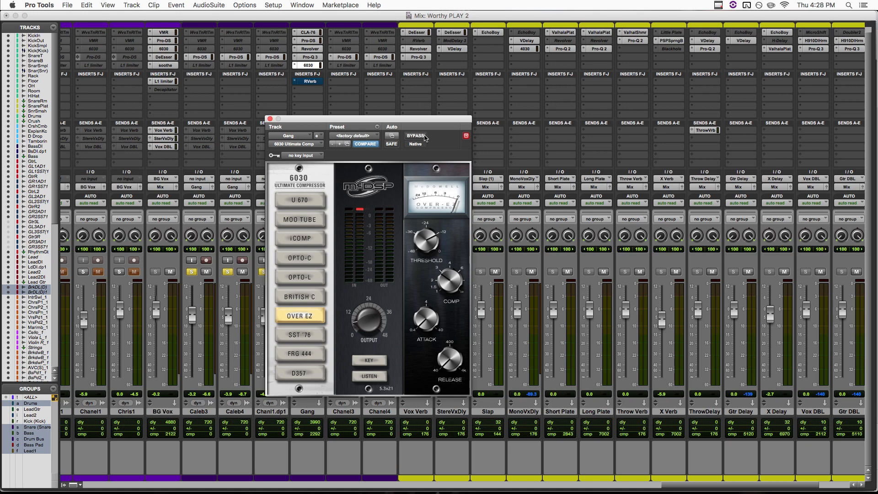
# Enable RVerb and all other bypassed inserts on the gang vocal tracks and Gang bus, and play the mix.
pyautogui.click(302, 81)
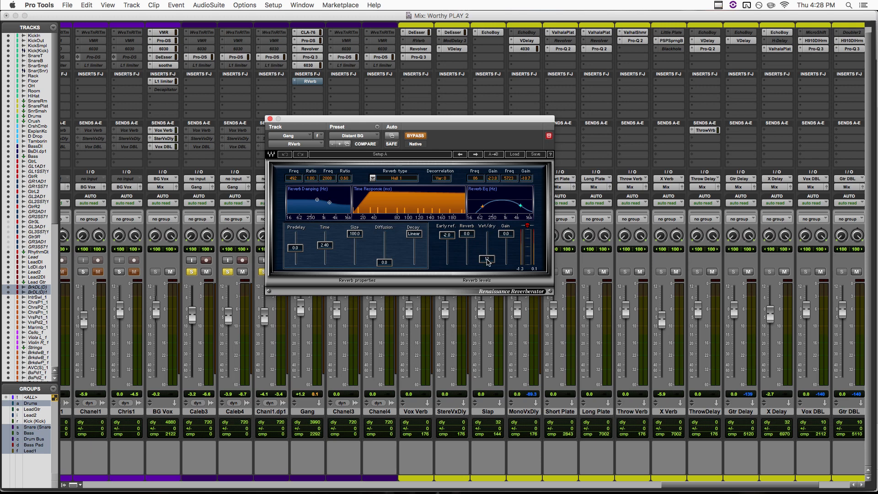
pyautogui.click(415, 136)
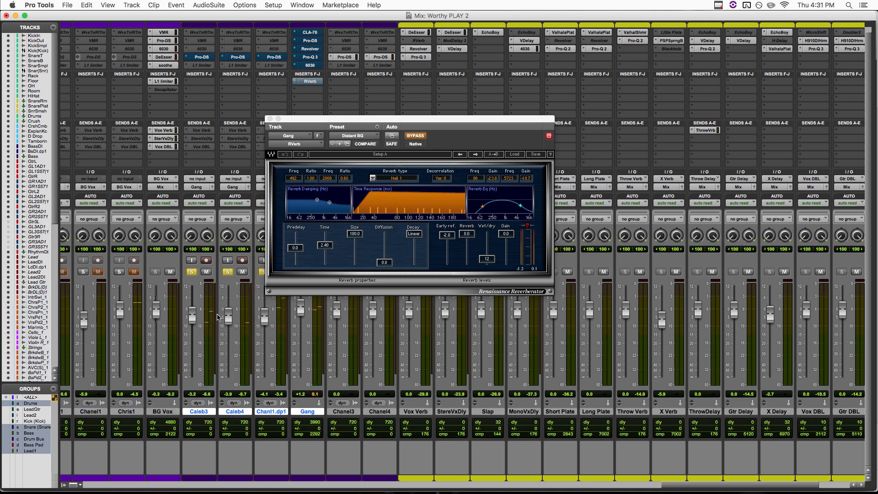
pyautogui.hotkey('shift', 'a')
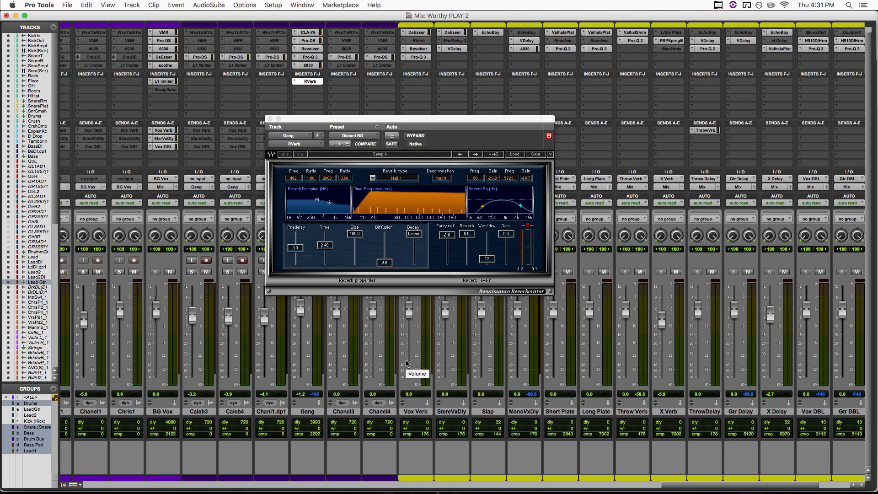
pyautogui.press('space')
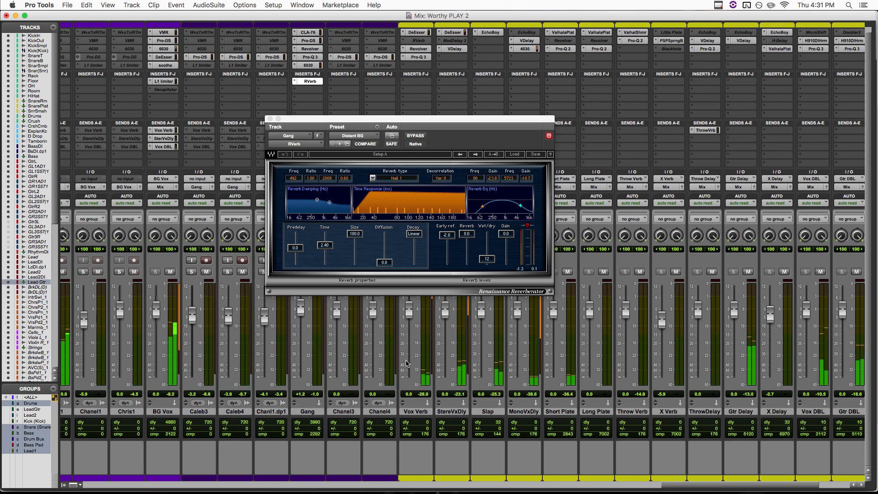